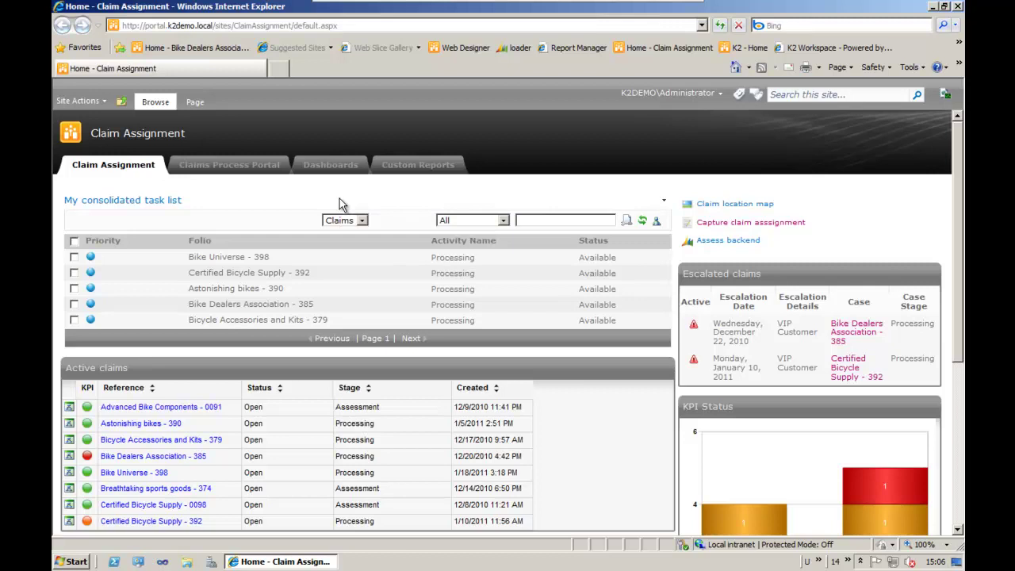
Examine the Claim Assignment home page, covering the consolidated task list, active claims, escalated claims, KPI status and average duration trend.
scroll(455, 193, "down", 2)
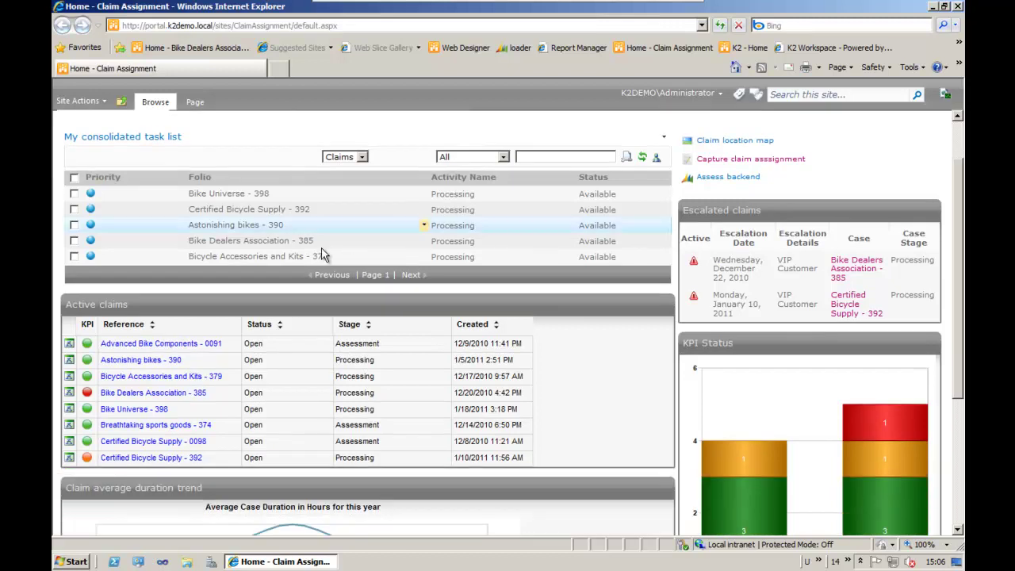
scroll(476, 217, "up", 2)
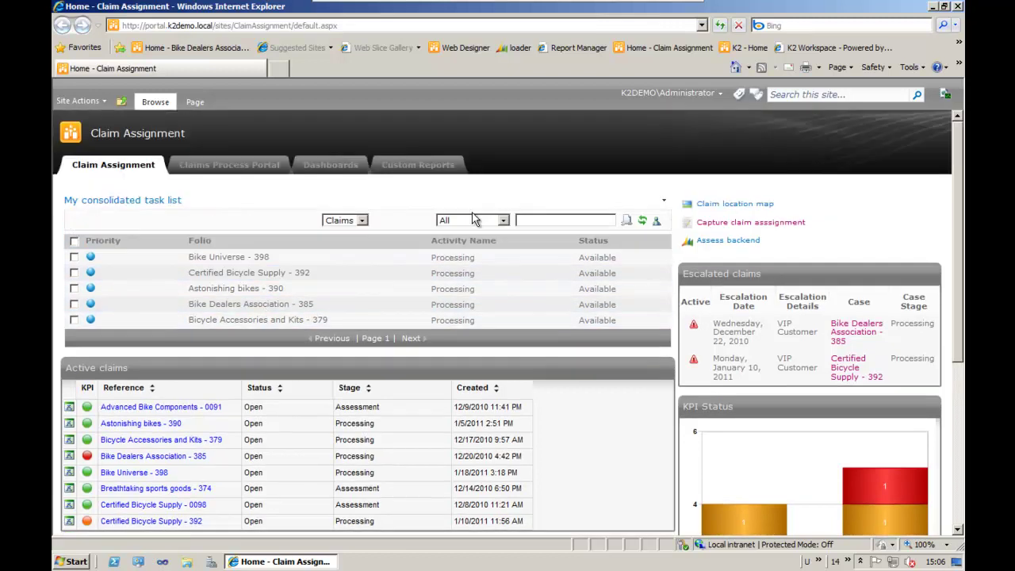
scroll(392, 288, "down", 4)
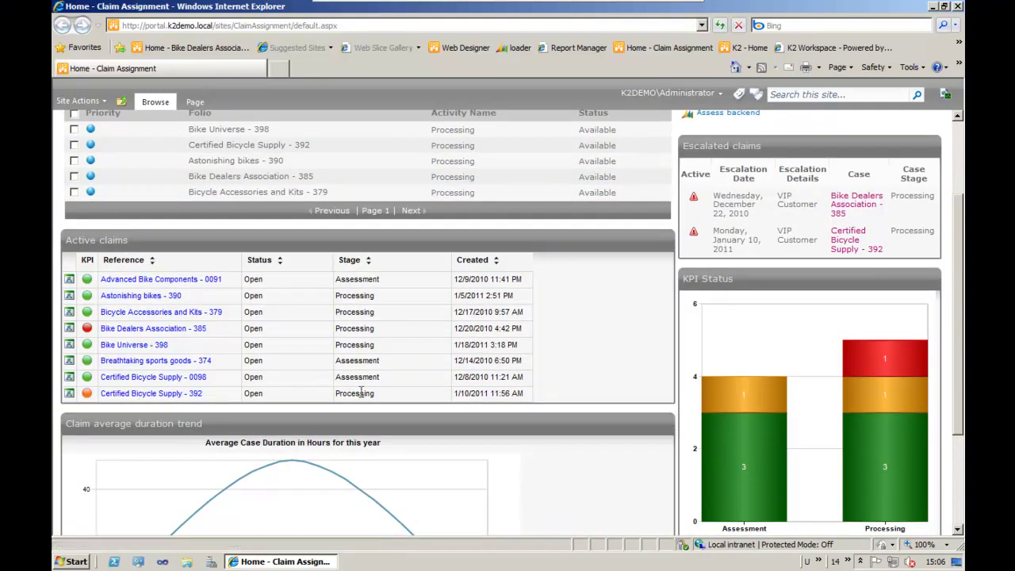
scroll(361, 391, "up", 2)
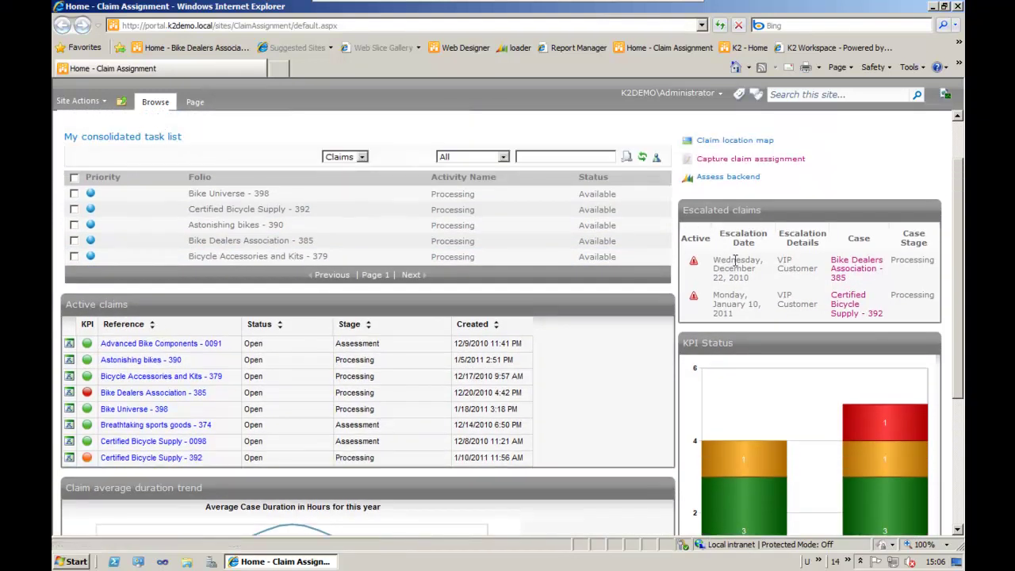
scroll(756, 270, "down", 4)
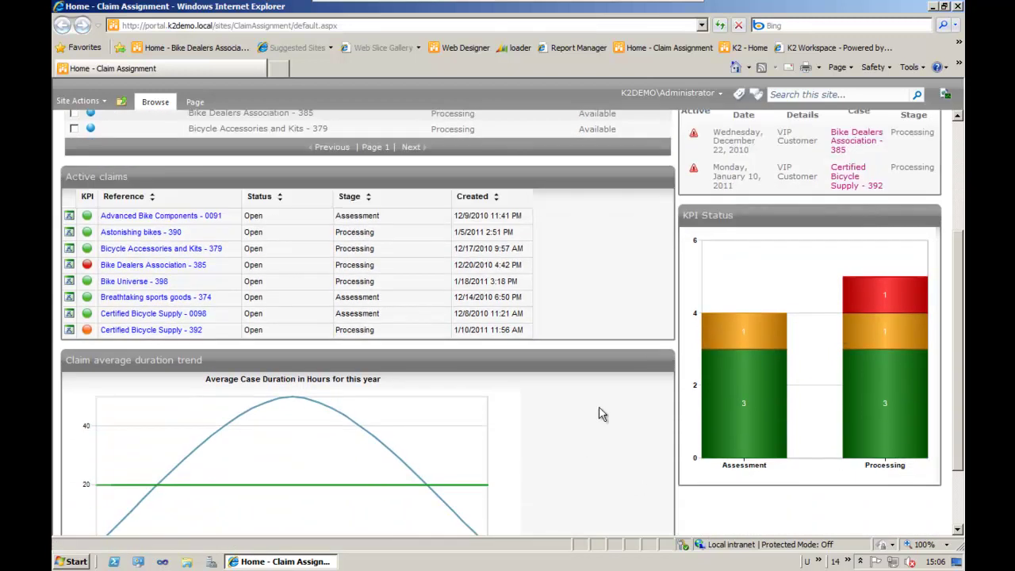
scroll(587, 428, "down", 2)
scroll(590, 411, "up", 3)
scroll(590, 419, "up", 4)
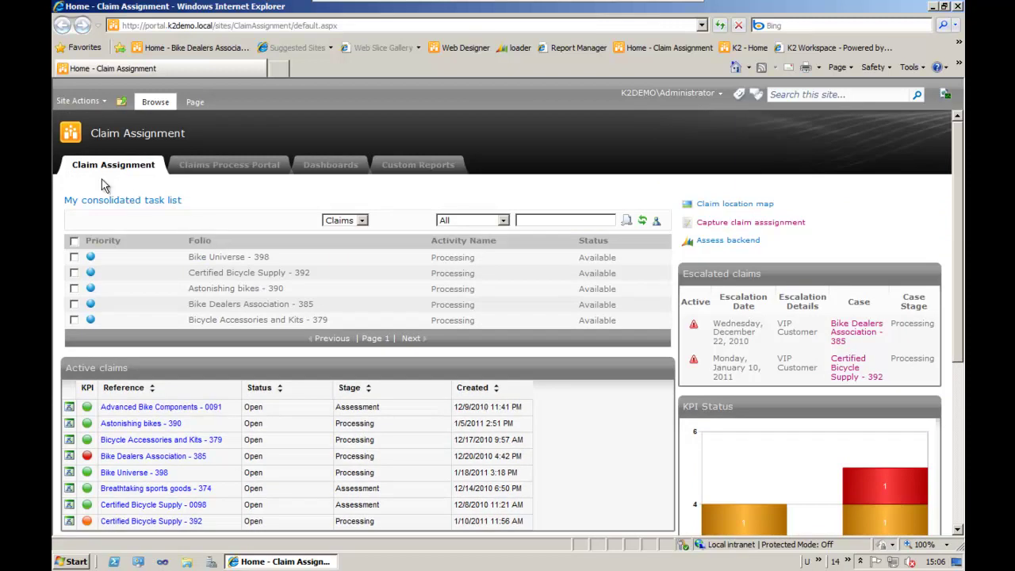
View the Claims Health Check charts on the Dashboards site, including the longest outstanding stages, and open the User Performance report.
left_click(336, 165)
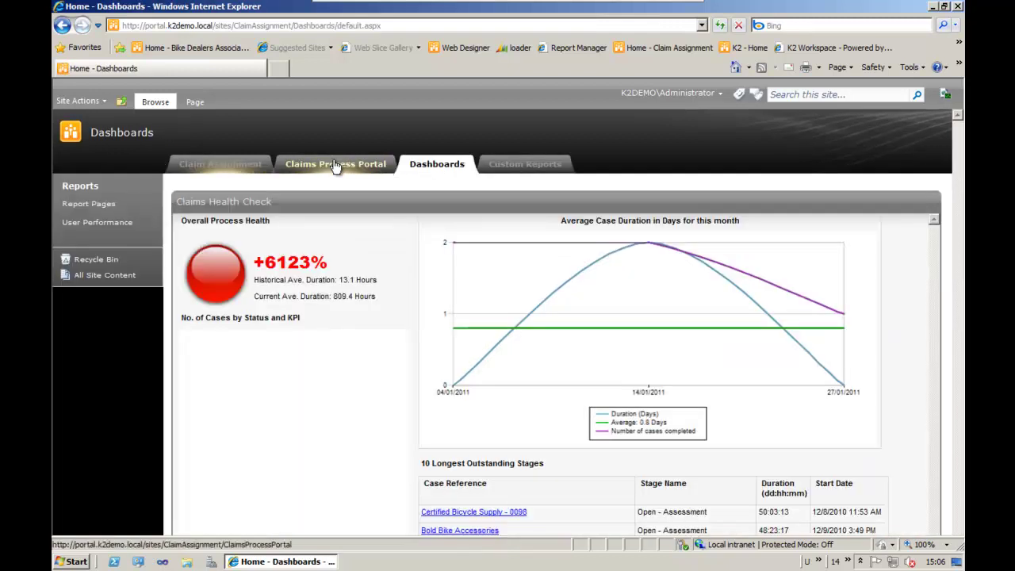
scroll(387, 358, "down", 3)
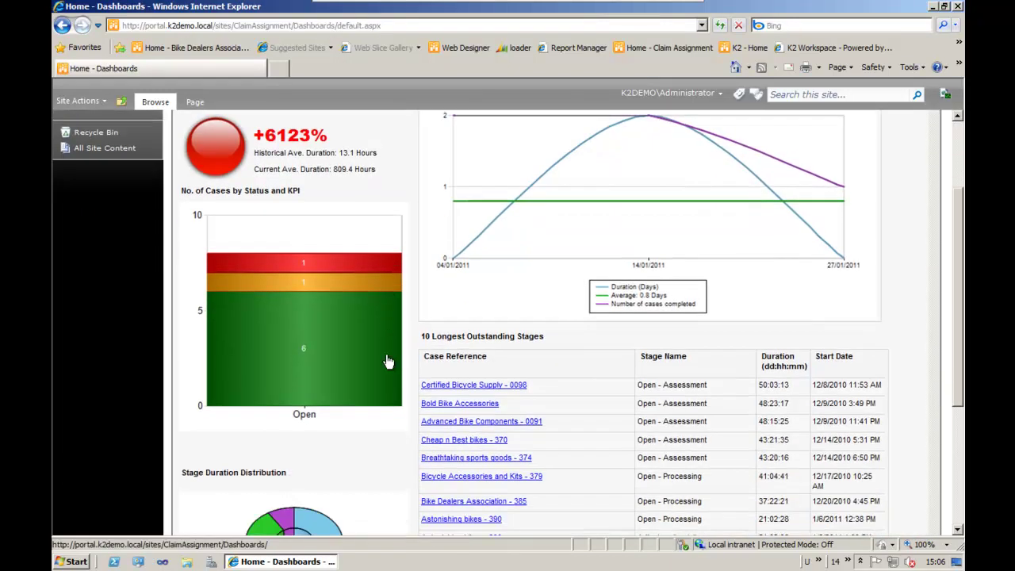
scroll(387, 359, "up", 4)
scroll(388, 373, "down", 5)
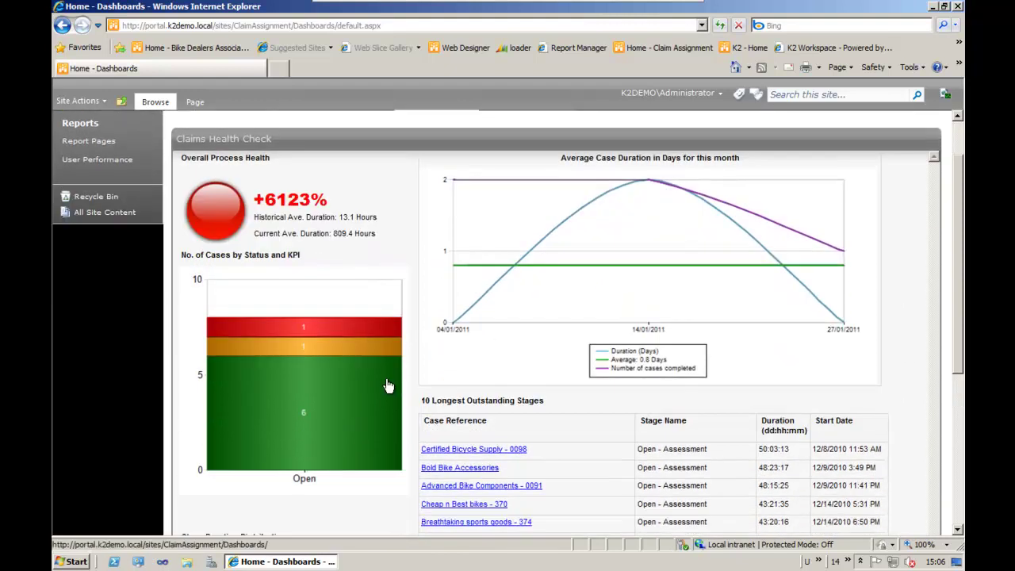
scroll(340, 370, "up", 5)
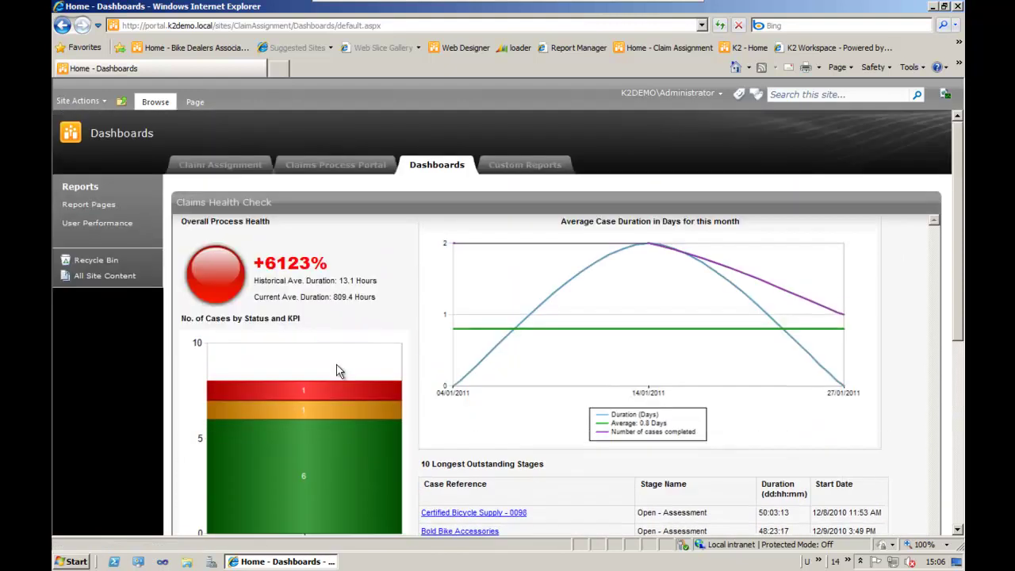
left_click(76, 225)
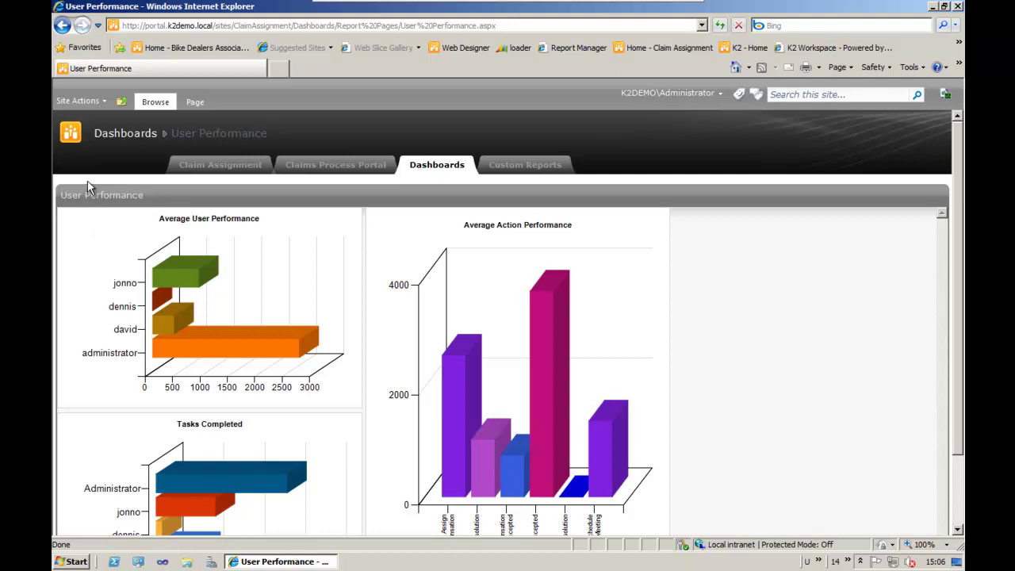
Return to the Claim Assignment site and open the active claim Certified Bicycle Supply - 392.
left_click(221, 170)
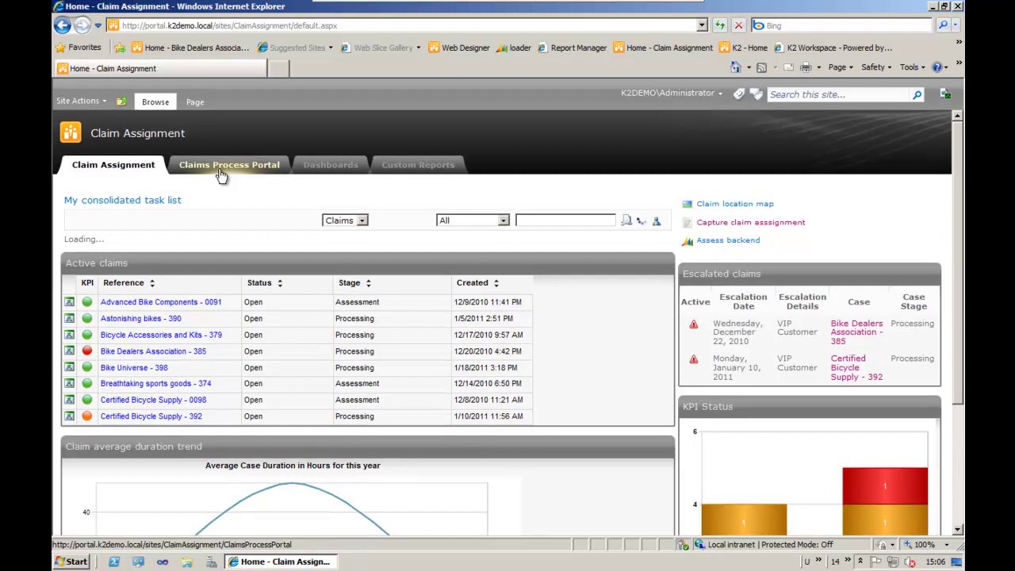
scroll(249, 233, "down", 2)
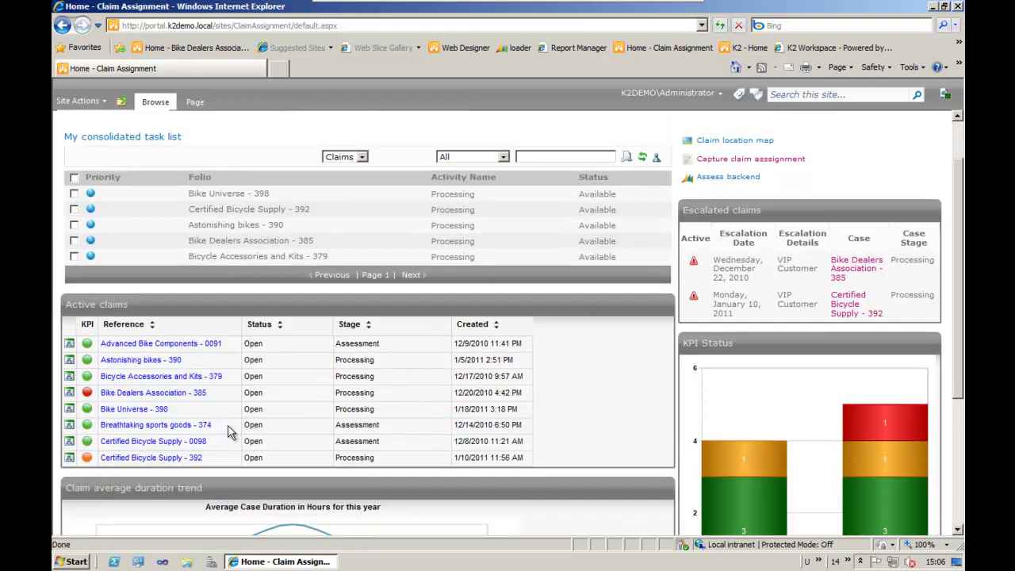
left_click(127, 458)
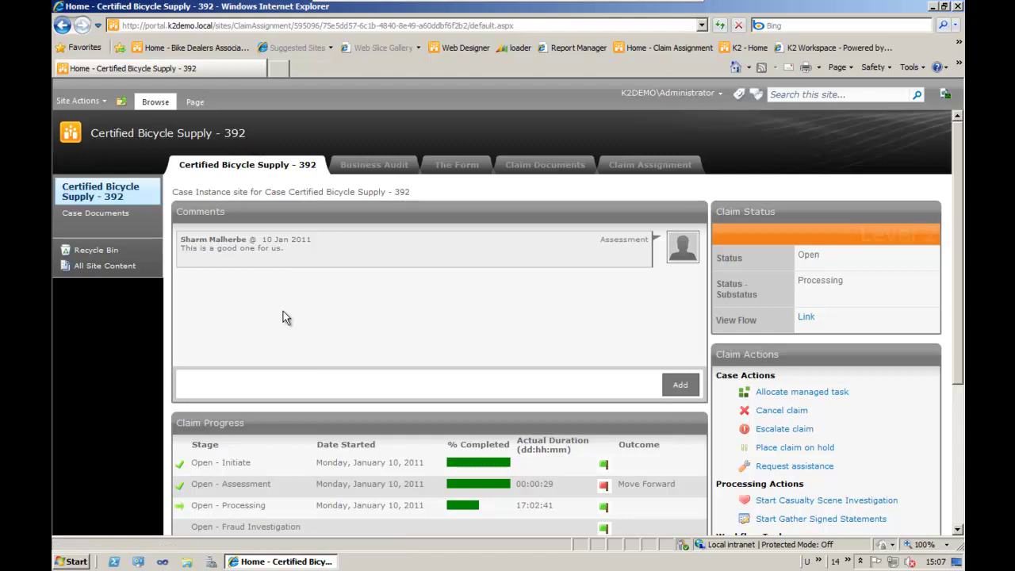
Examine the claim's progress stages, particularly Open - Processing and the current Adjuster site visit, along with its case processes.
scroll(315, 351, "down", 2)
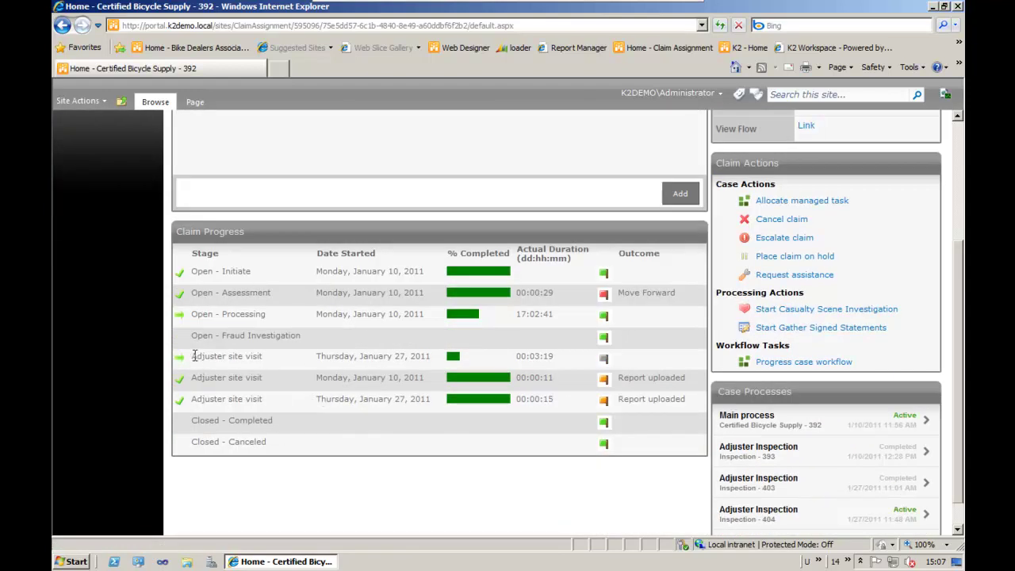
left_click_drag(193, 356, 258, 369)
left_click_drag(192, 314, 268, 316)
left_click_drag(194, 356, 251, 363)
left_click(236, 414)
scroll(309, 442, "up", 3)
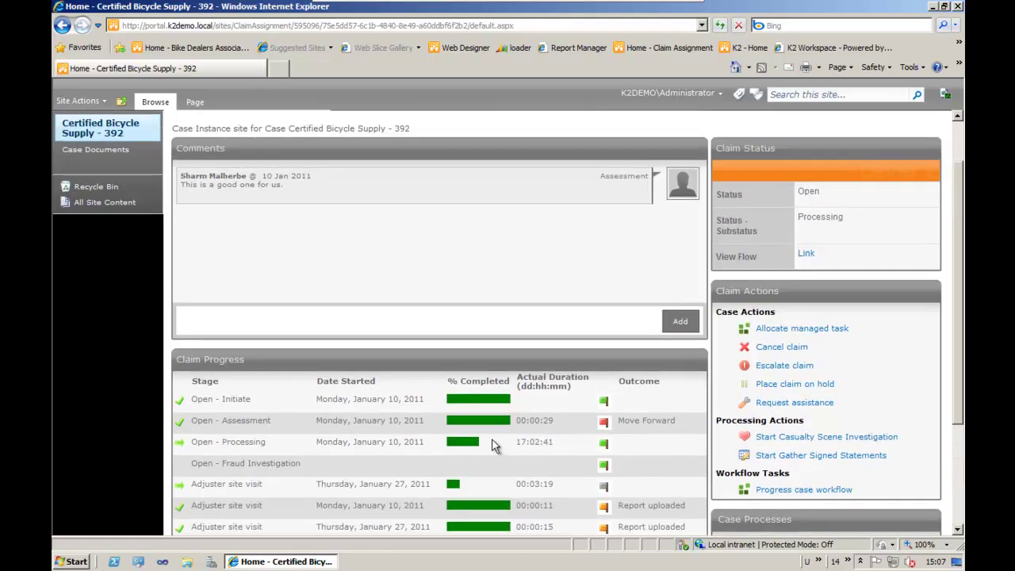
scroll(498, 442, "down", 1)
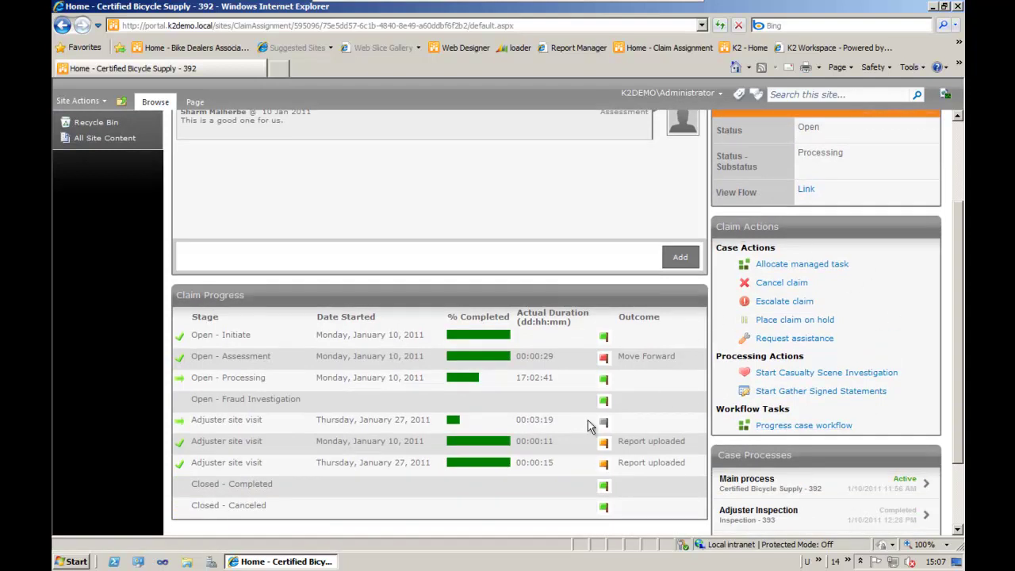
scroll(586, 435, "down", 1)
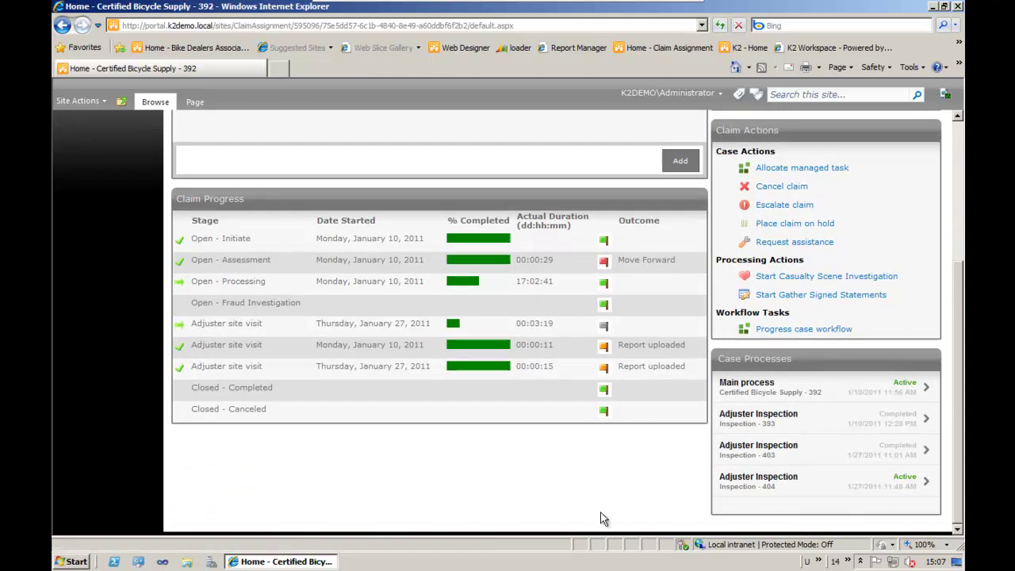
Inspect the active Adjuster Inspection process details and its full View Flow diagram in an enlarged window, closing the diagram when done.
left_click(799, 484)
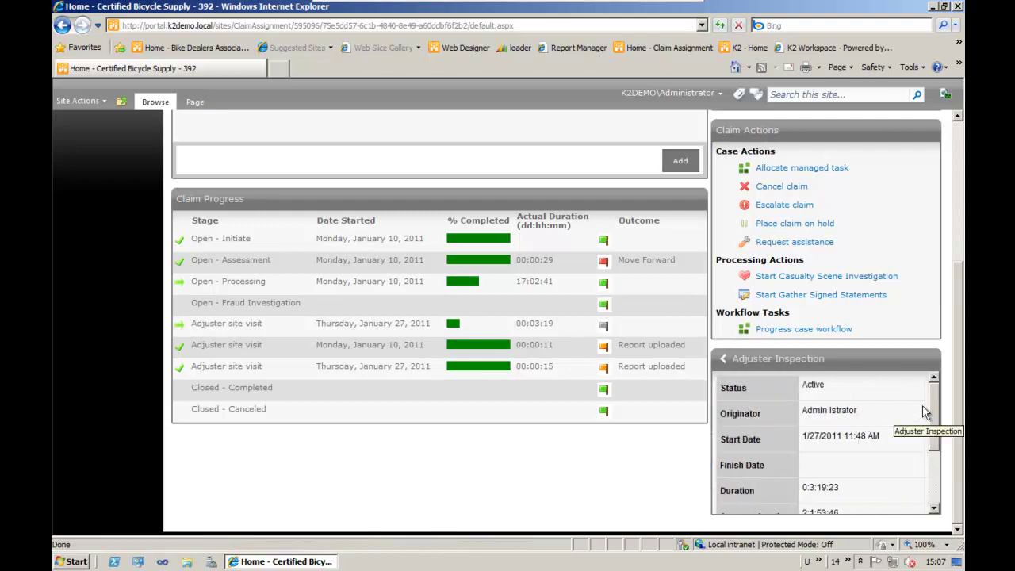
scroll(929, 423, "down", 3)
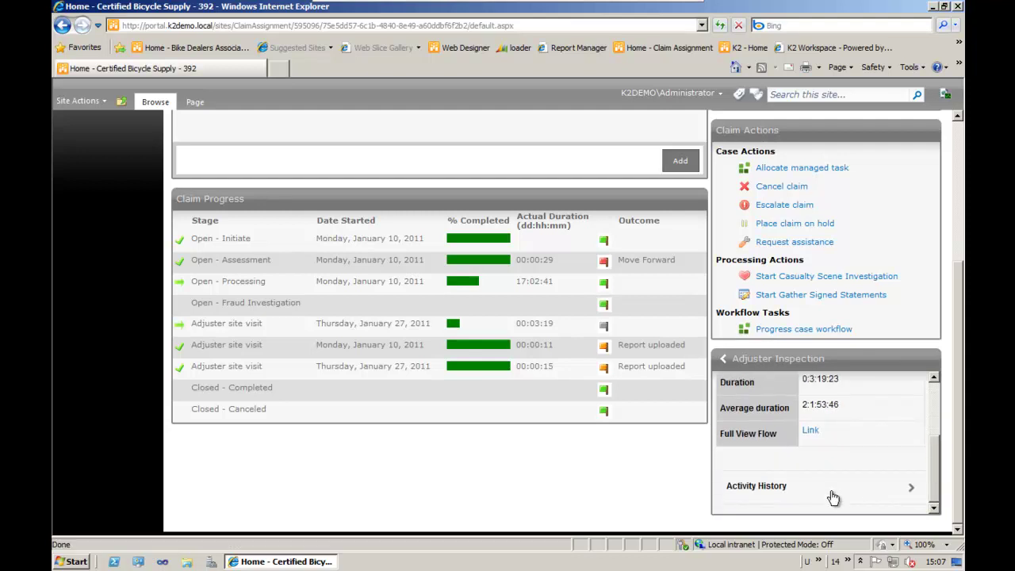
left_click(810, 430)
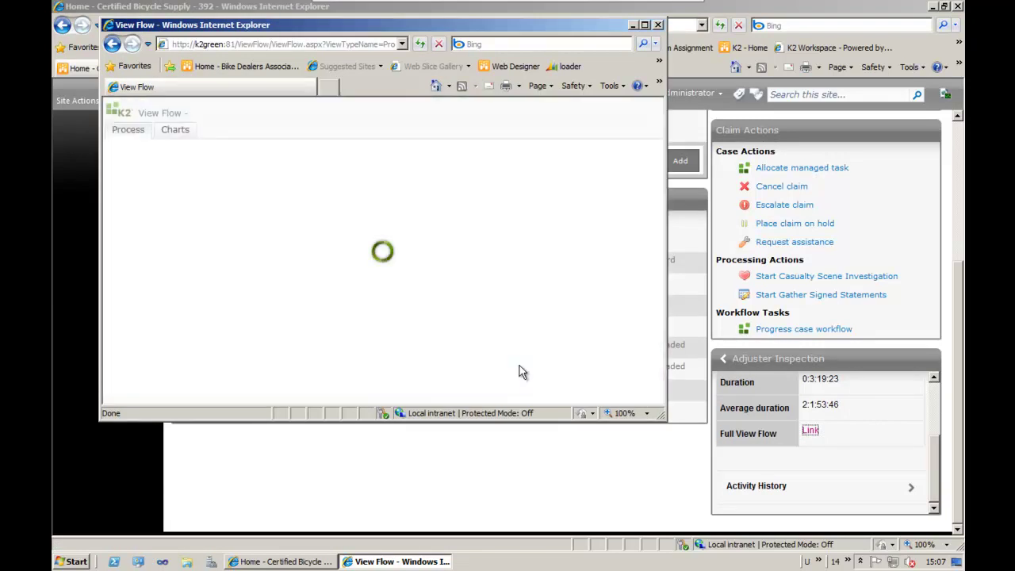
left_click_drag(664, 418, 737, 512)
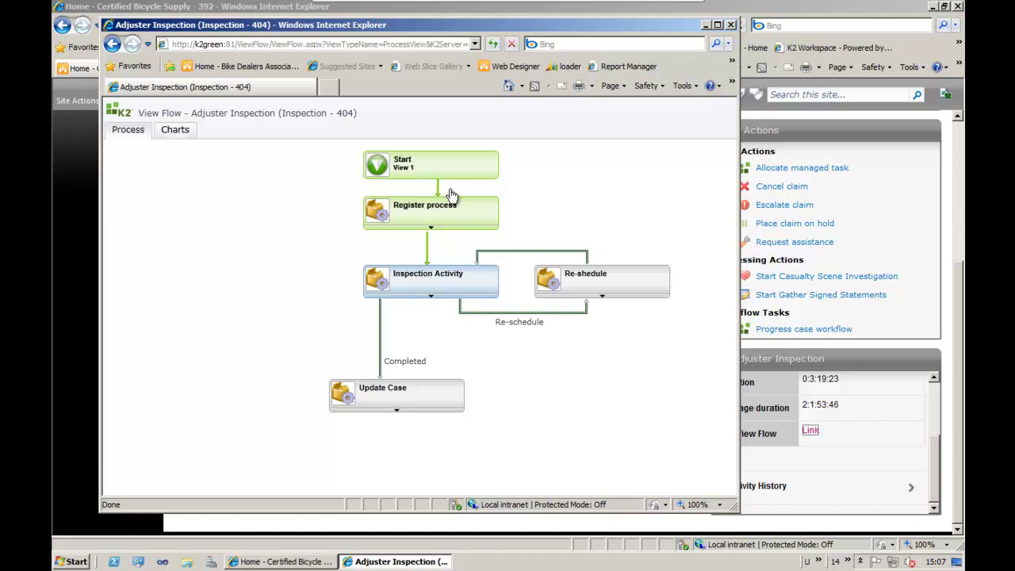
left_click(730, 25)
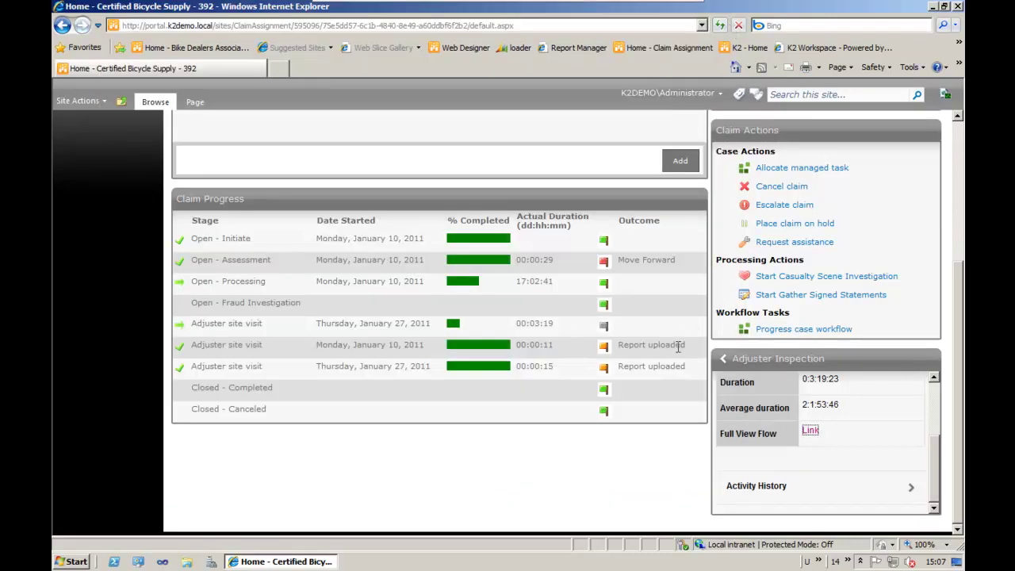
Return from the Adjuster Inspection details to the Case Processes list and review the claim's comments, status and available actions.
scroll(677, 354, "up", 1)
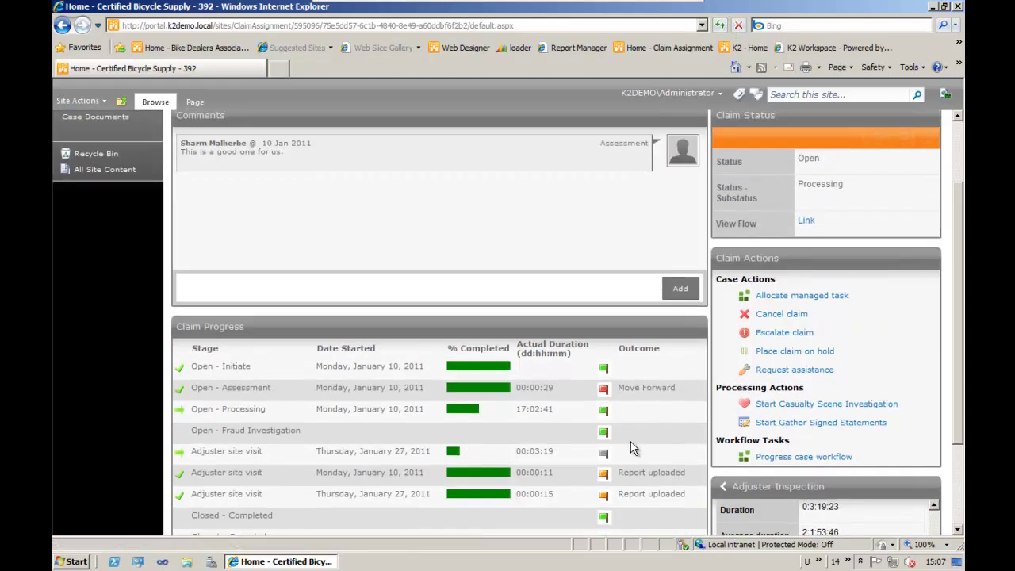
scroll(631, 441, "up", 1)
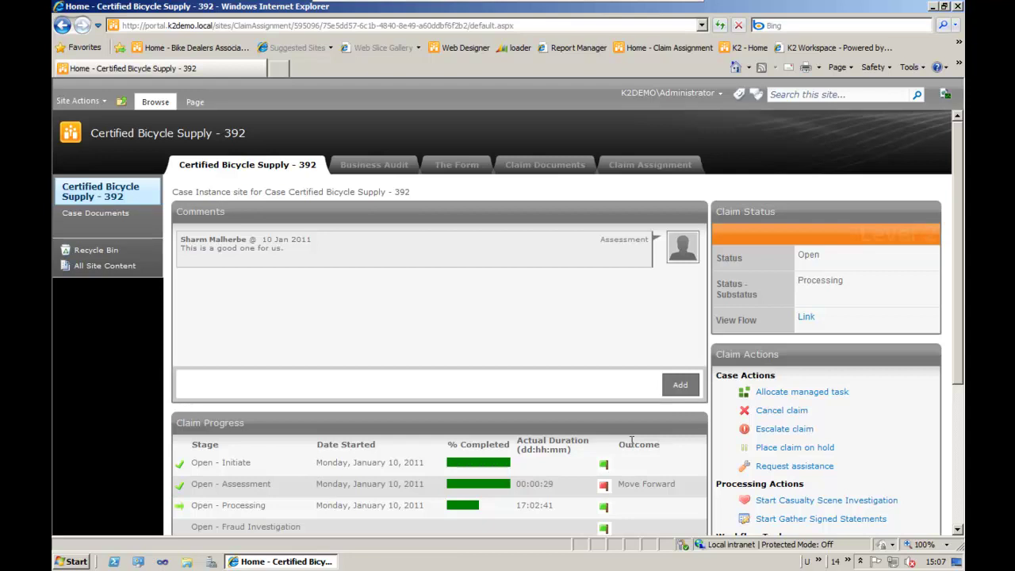
scroll(736, 428, "down", 3)
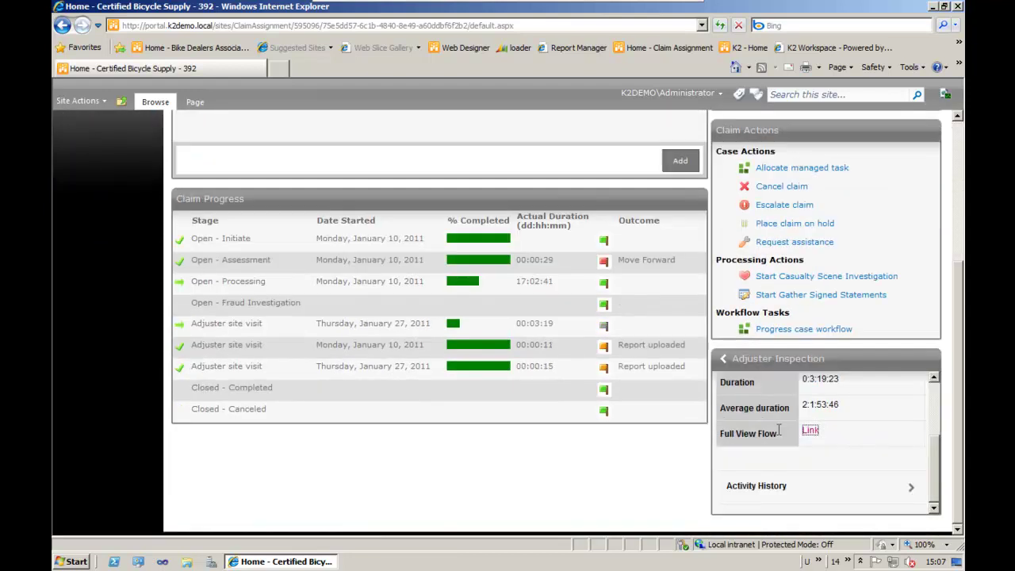
left_click(722, 358)
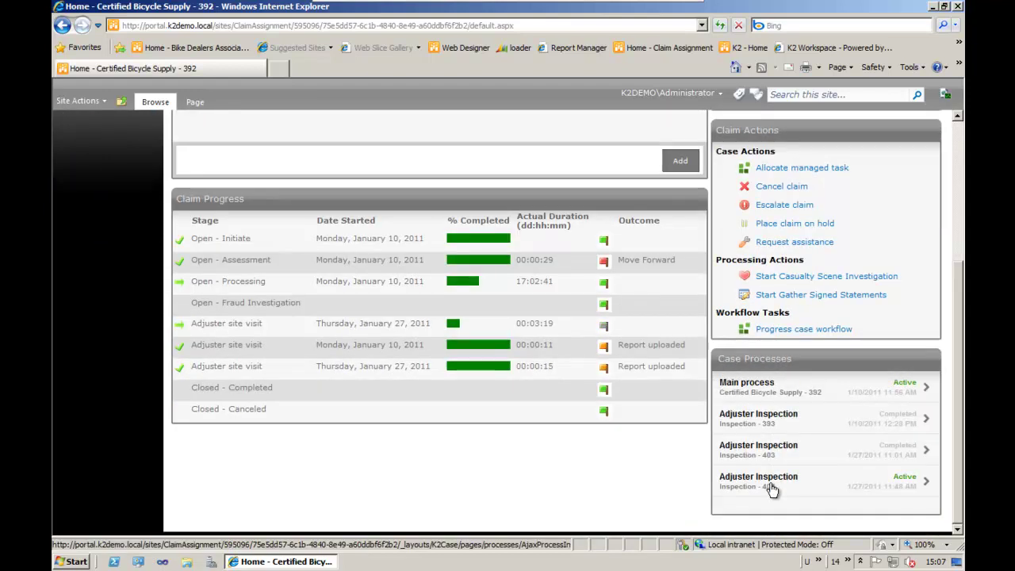
scroll(766, 474, "up", 2)
scroll(765, 468, "down", 2)
scroll(710, 373, "up", 5)
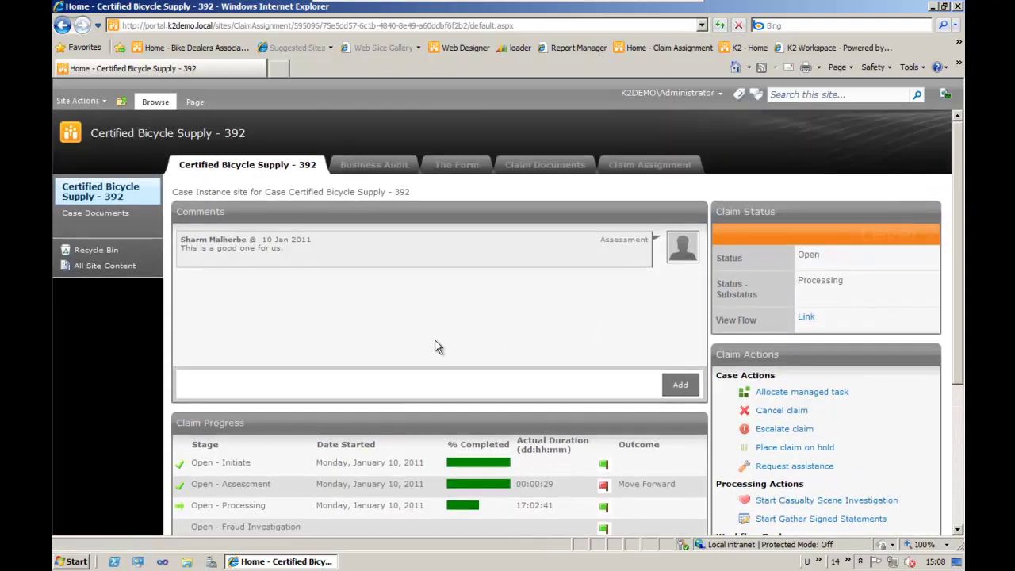
Open the claim's Business Audit page and review the logged event details and the case comments.
left_click(369, 164)
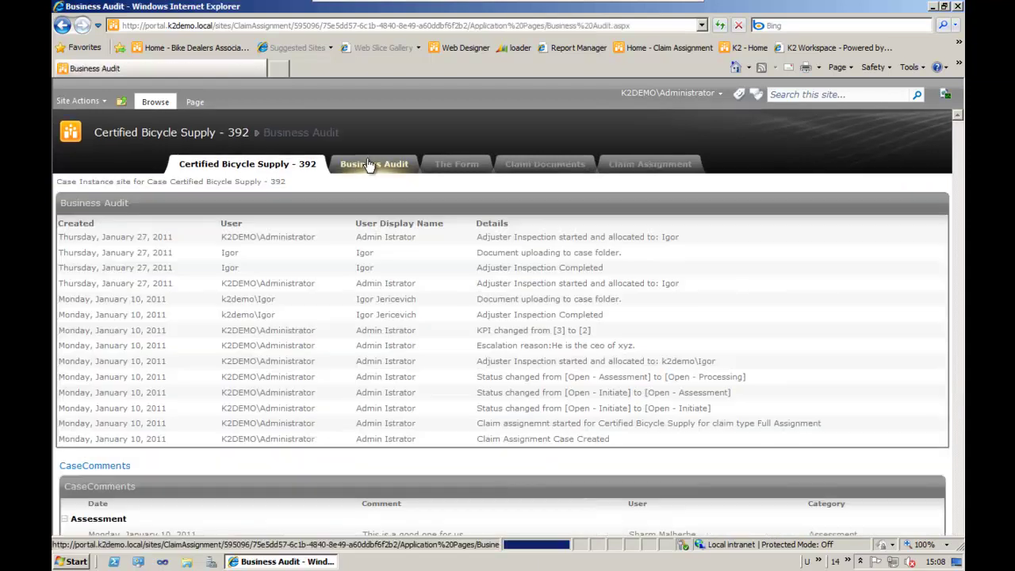
left_click_drag(481, 238, 646, 434)
left_click(524, 345)
scroll(522, 347, "down", 2)
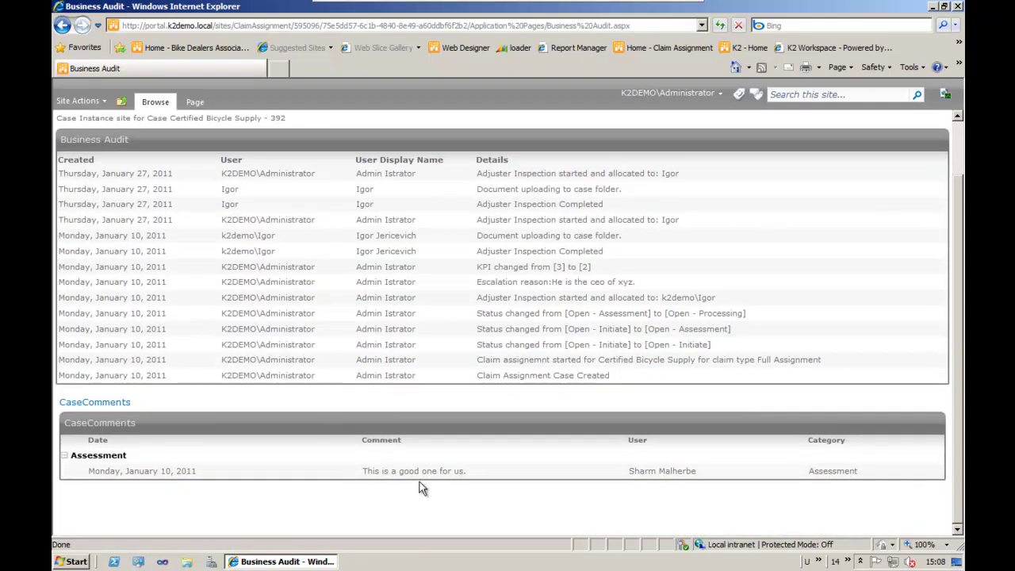
scroll(517, 349, "up", 2)
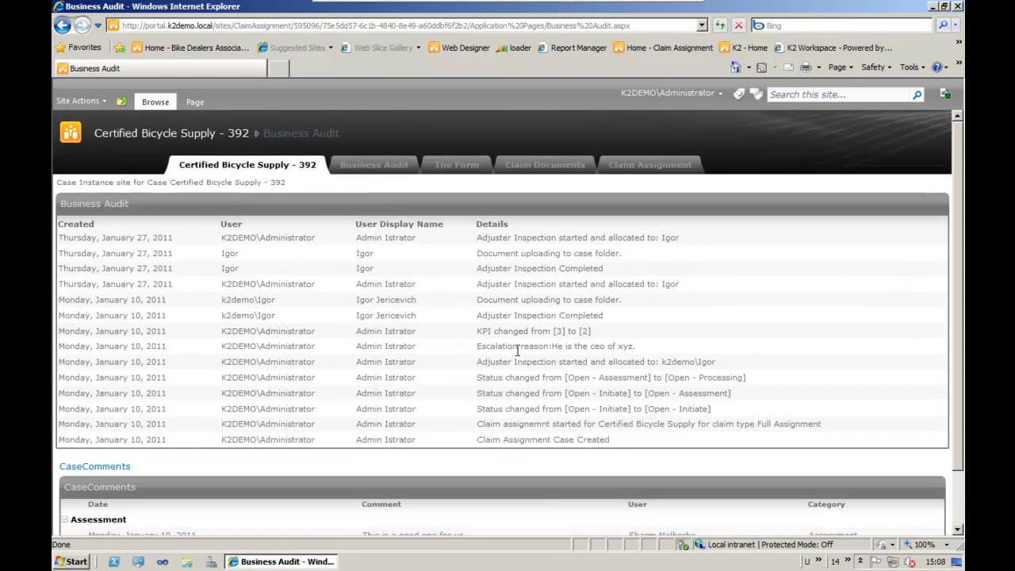
Open the claim's business form and review the Assign a Claim assignment date and reporting details.
left_click(466, 168)
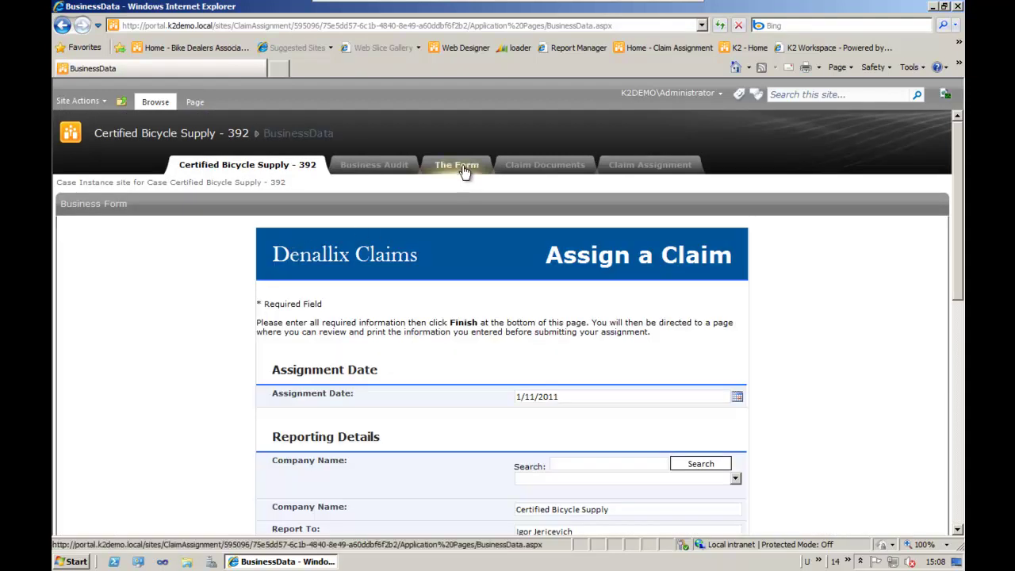
scroll(354, 325, "down", 4)
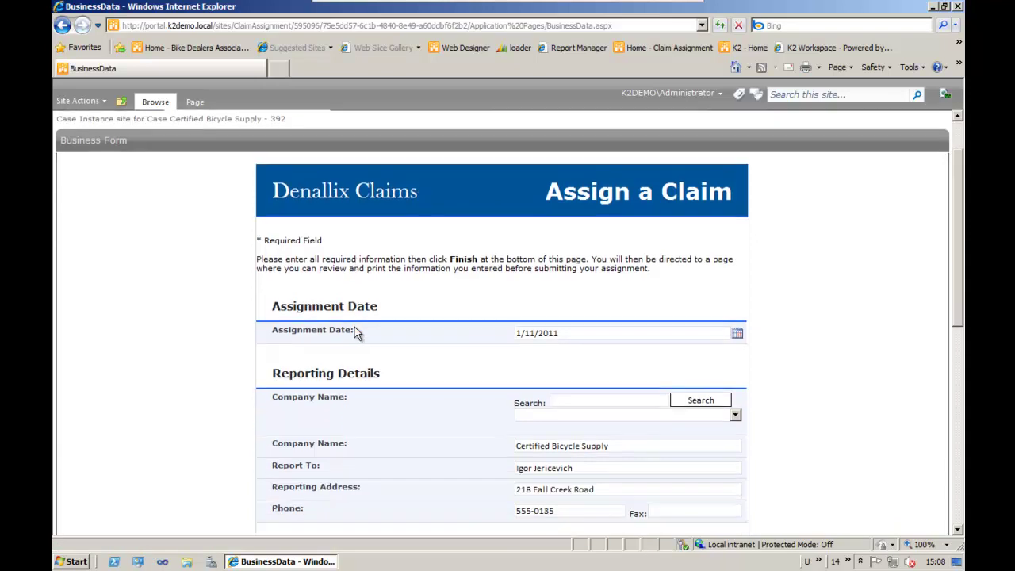
scroll(358, 331, "up", 4)
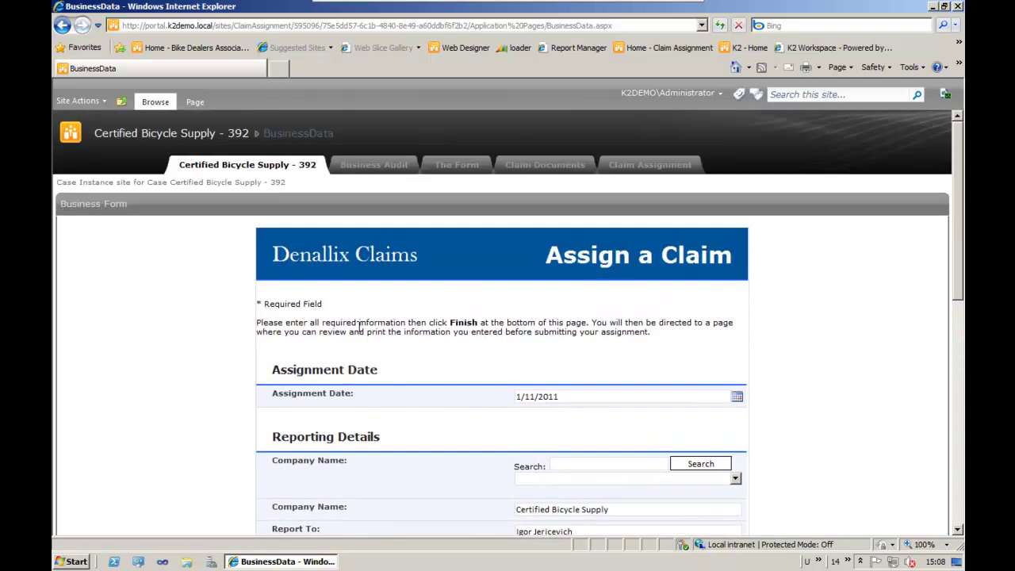
scroll(416, 333, "down", 1)
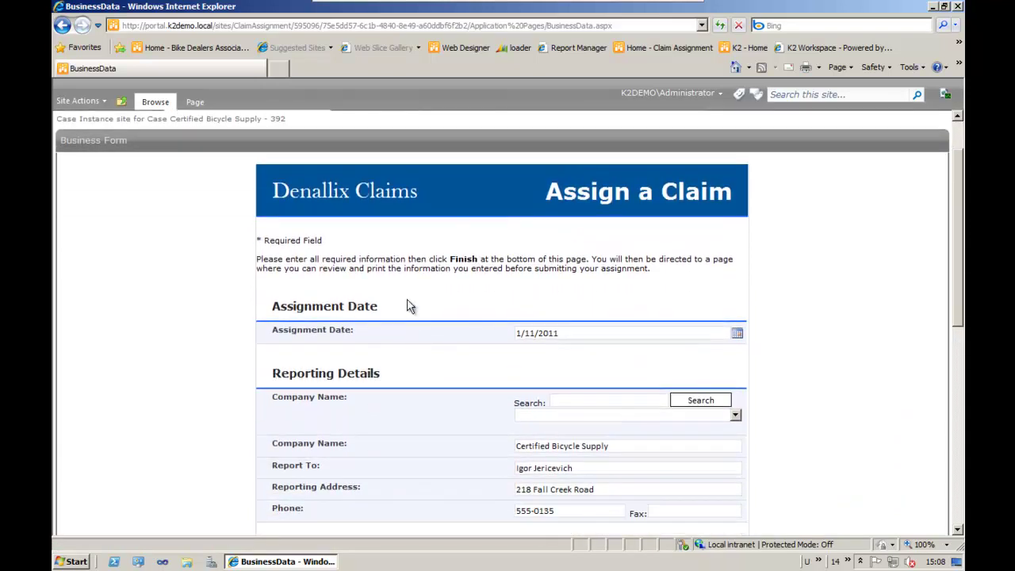
Review the reporting details, claim type and special instructions on the claim's business form, and open the Claim Documents page.
scroll(441, 319, "down", 6)
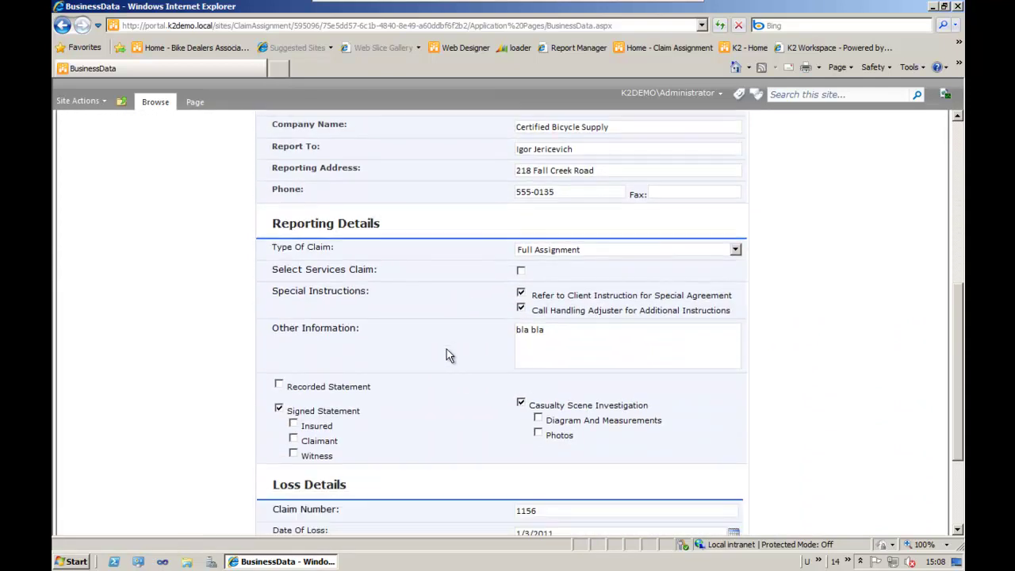
scroll(446, 349, "up", 7)
scroll(441, 362, "down", 3)
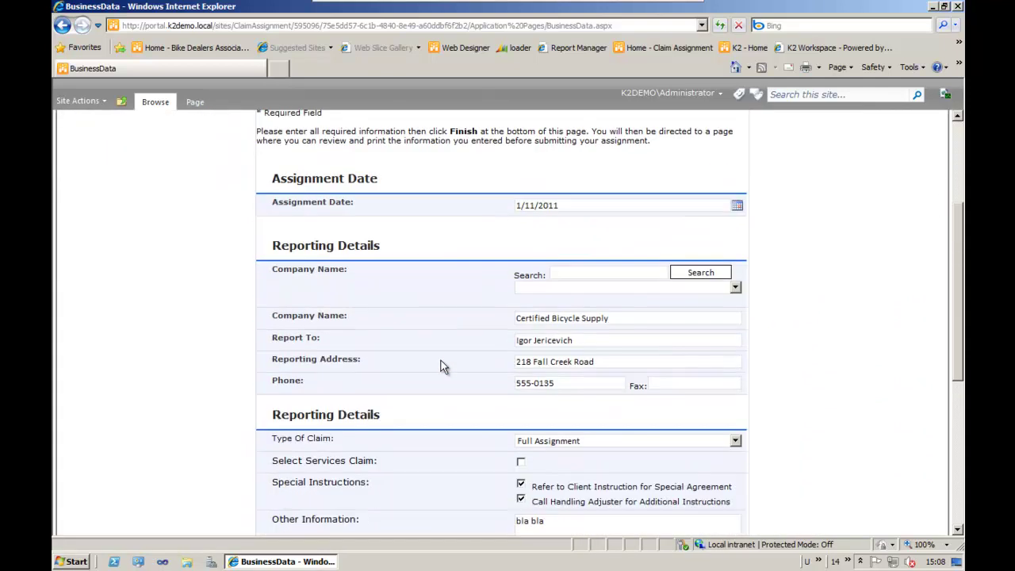
scroll(442, 362, "up", 3)
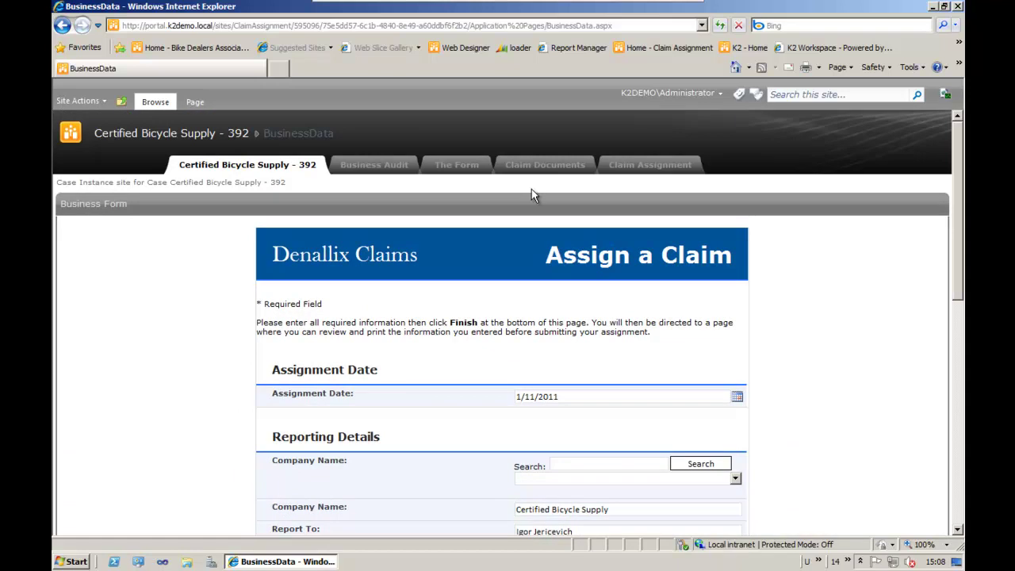
left_click(536, 167)
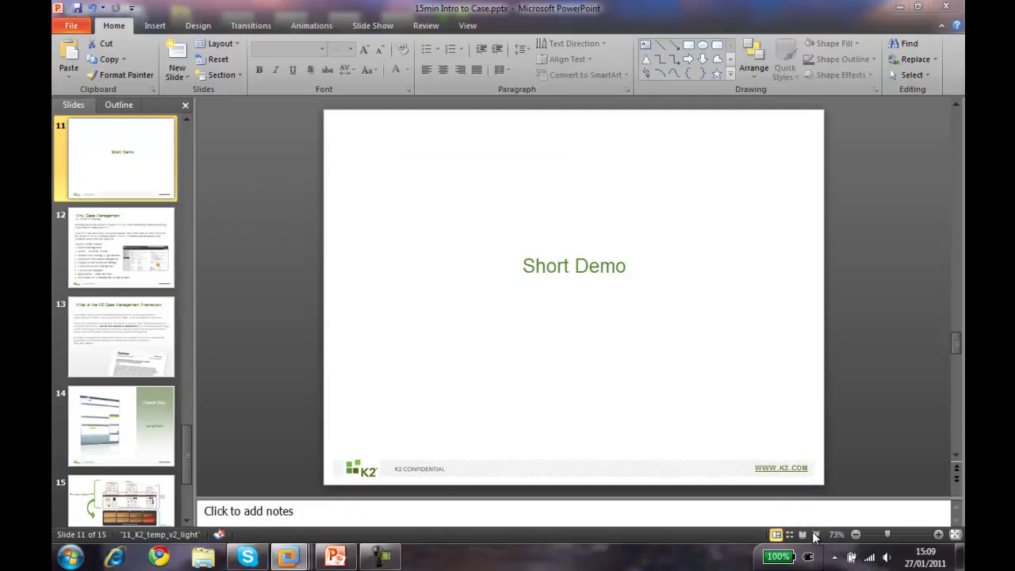
Switch to the PowerPoint presentation, start the slide show from the Short Demo slide and advance to the Why Case Management slide.
left_click(815, 535)
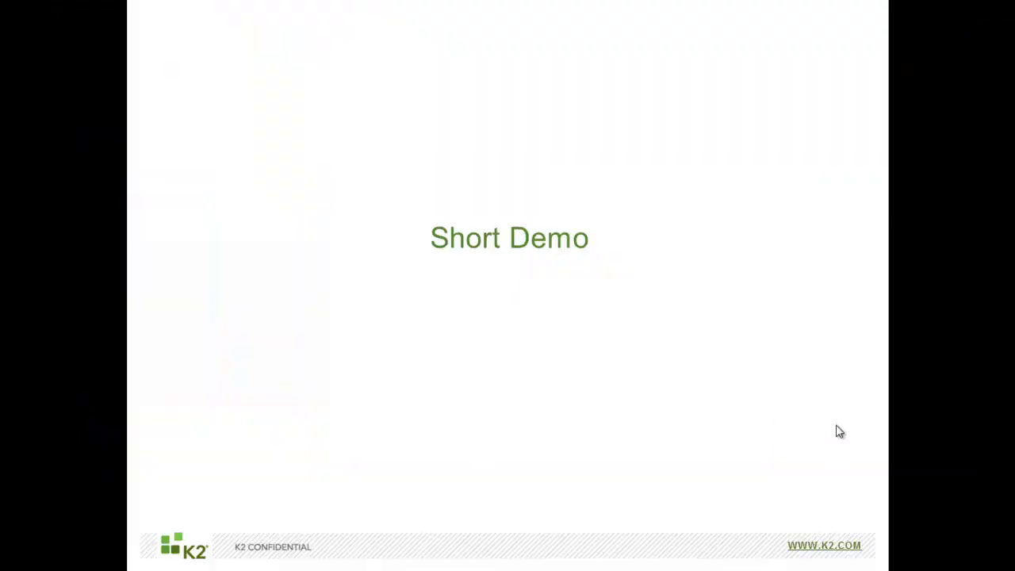
left_click(836, 430)
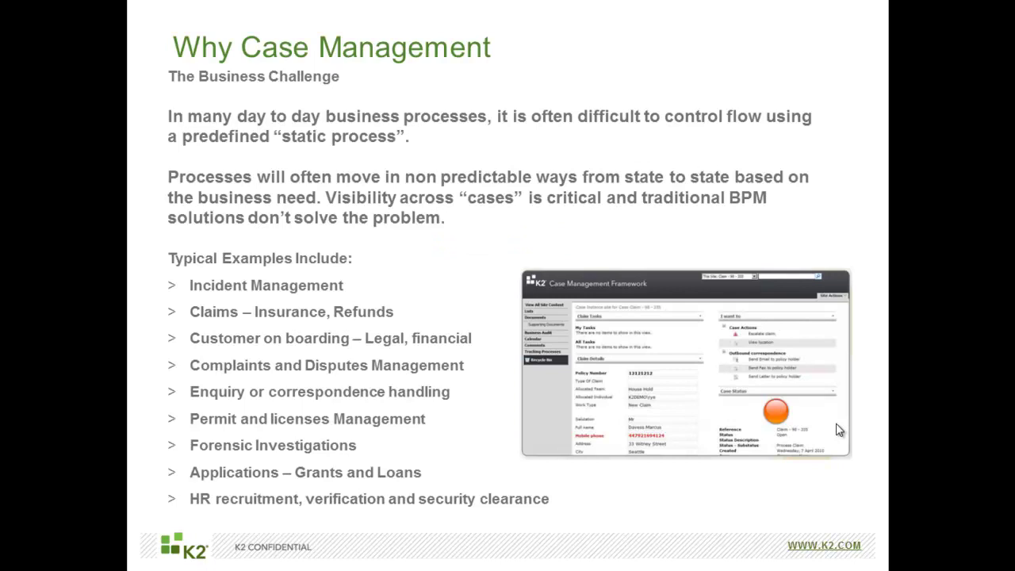